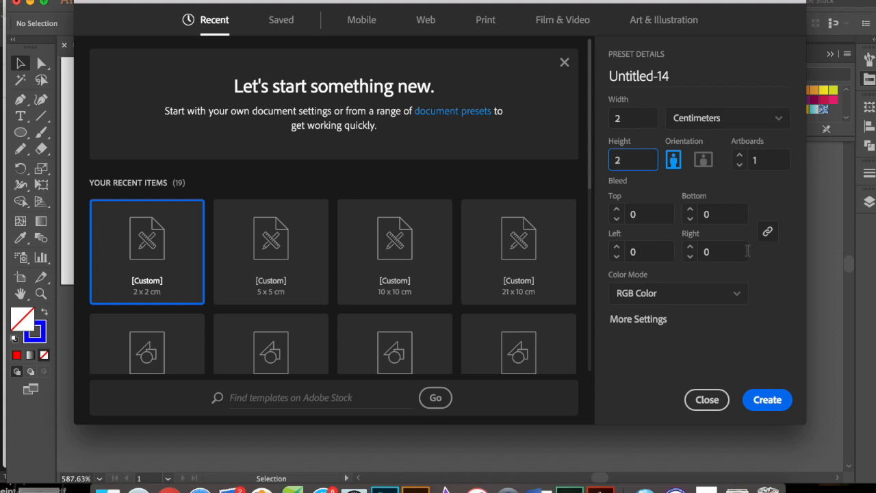
# Create the 2 x 2 cm RGB document and draw a circle 1 cm wide and 1 cm high on the artboard.
pyautogui.click(765, 400)
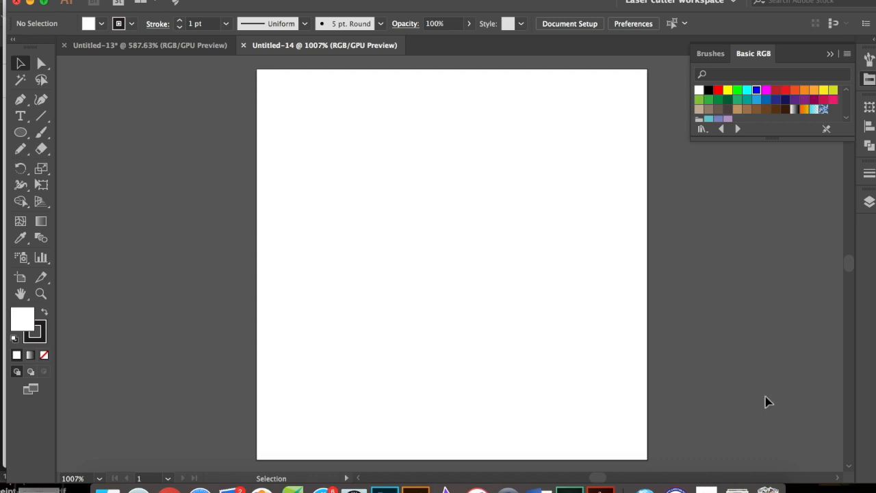
pyautogui.click(21, 134)
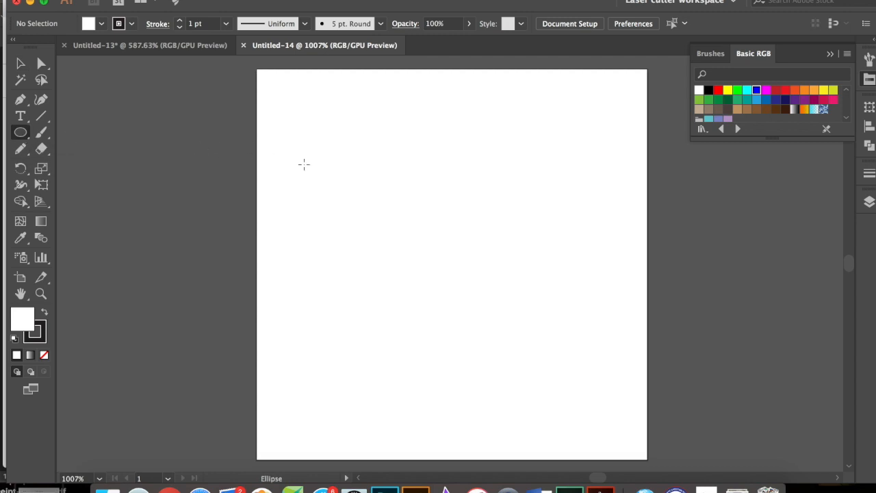
pyautogui.click(451, 267)
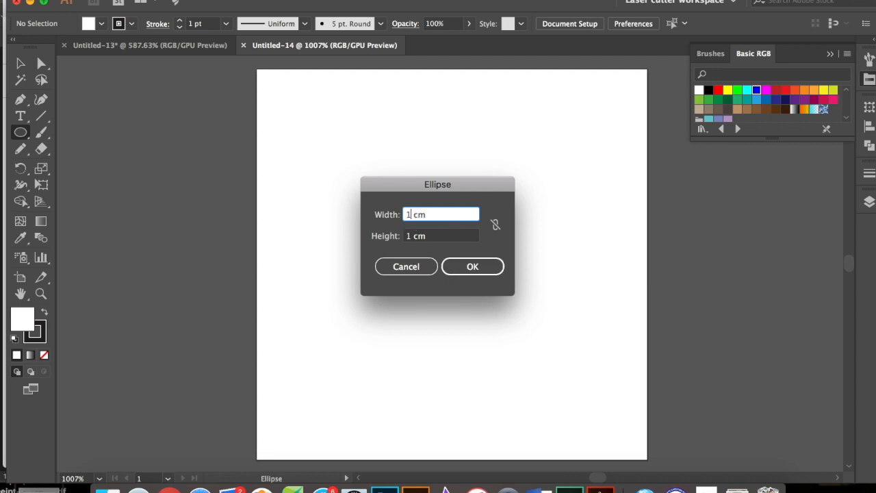
pyautogui.click(411, 235)
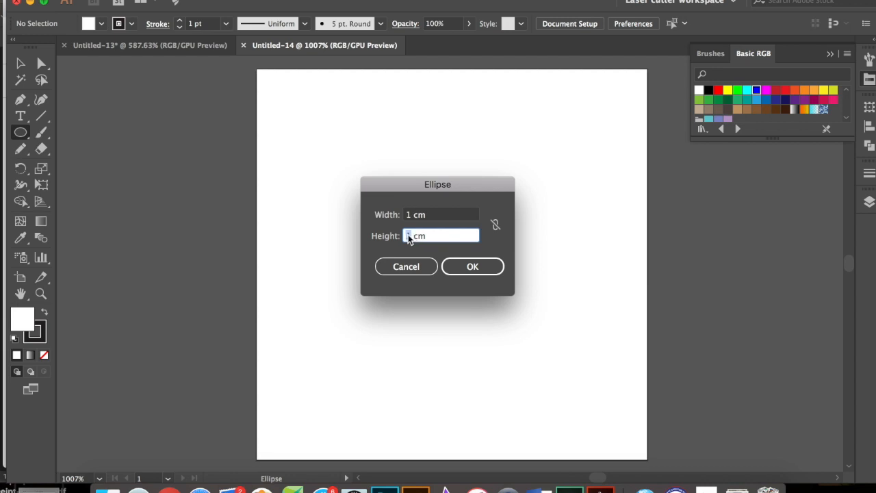
pyautogui.write('1')
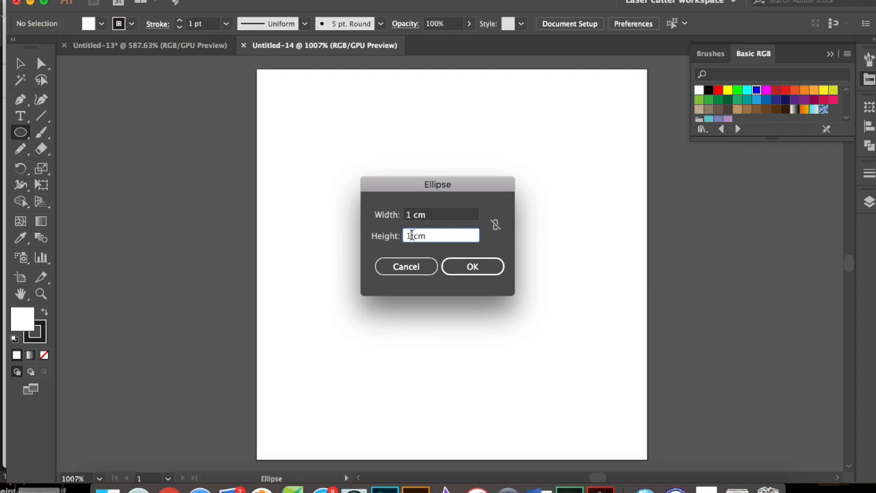
pyautogui.click(473, 267)
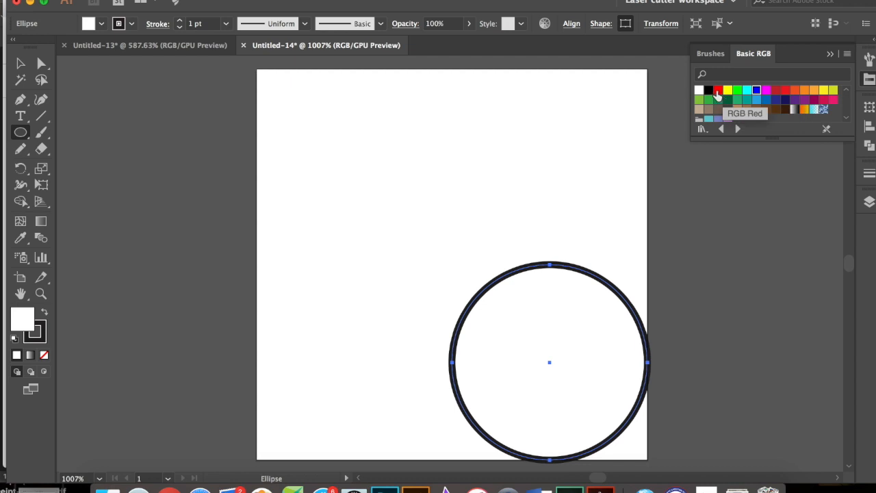
# Give the circle an RGB red stroke with no fill and move it to about the centre of the artboard.
pyautogui.click(718, 91)
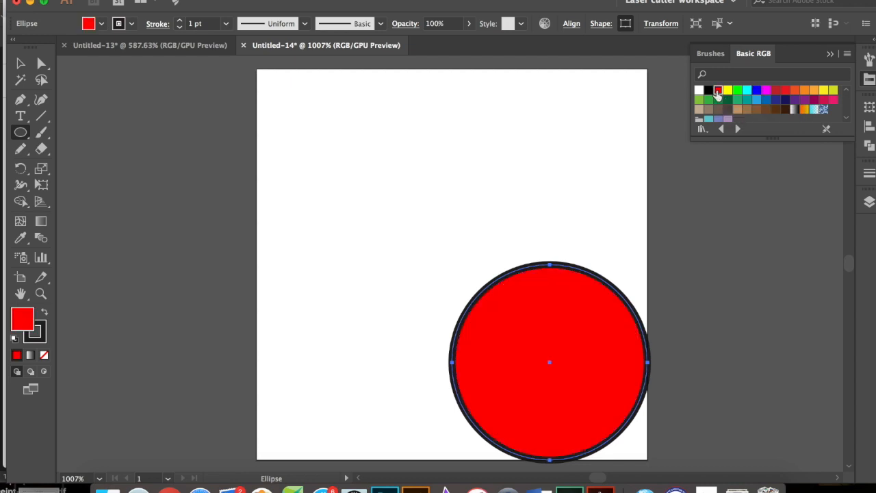
pyautogui.click(44, 313)
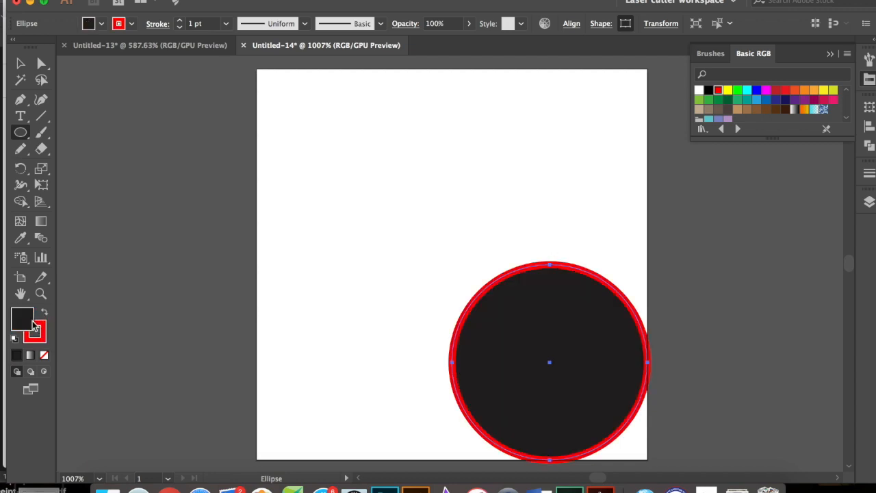
pyautogui.click(36, 338)
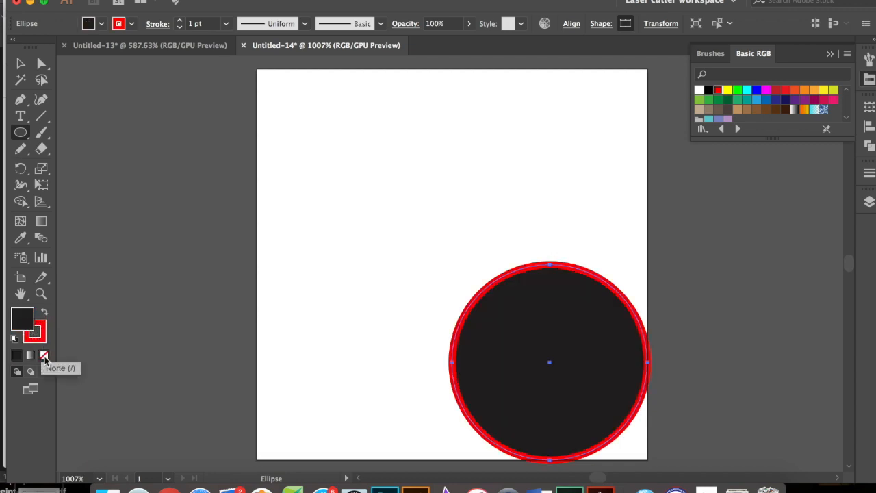
pyautogui.click(44, 356)
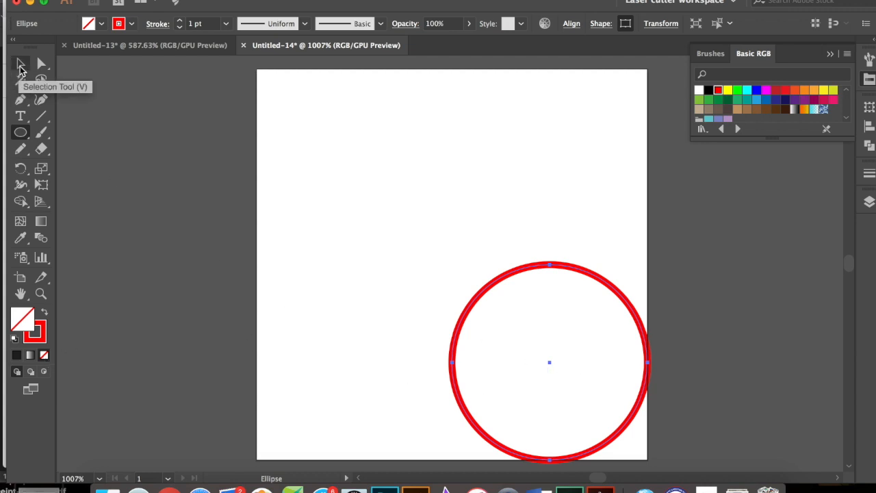
pyautogui.click(20, 67)
pyautogui.moveTo(551, 366); pyautogui.dragTo(464, 274)
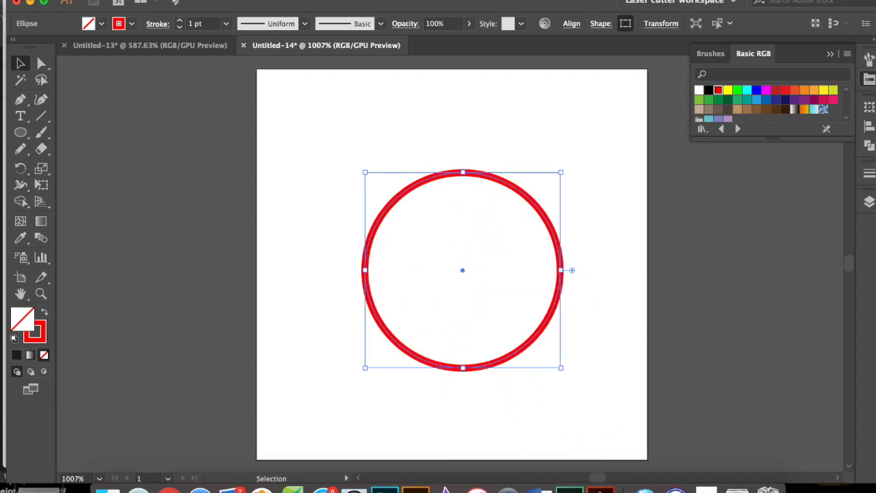
# Duplicate the red circle by copy and paste, and scale the copy down proportionally so it fits inside the original.
pyautogui.click(150, 0)
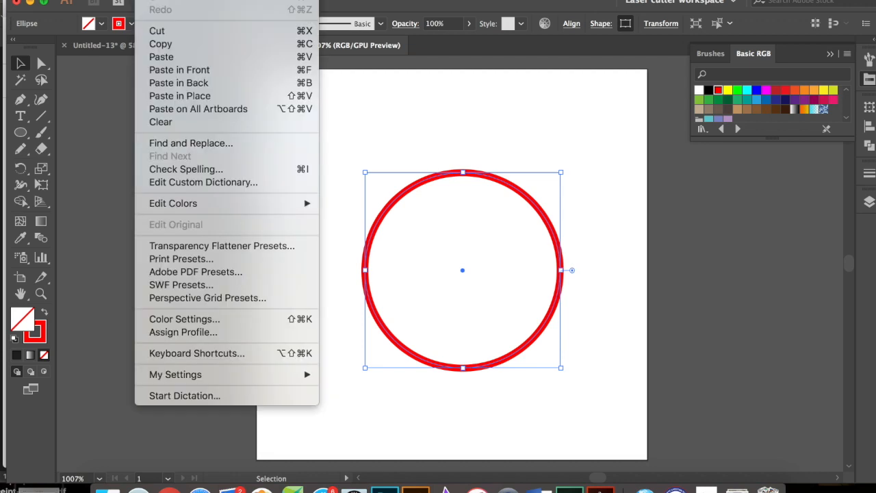
pyautogui.click(164, 46)
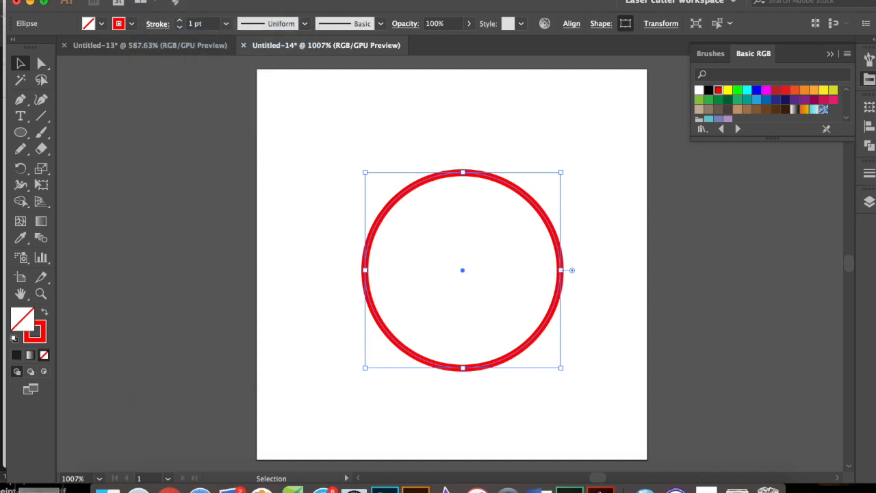
pyautogui.click(145, 1)
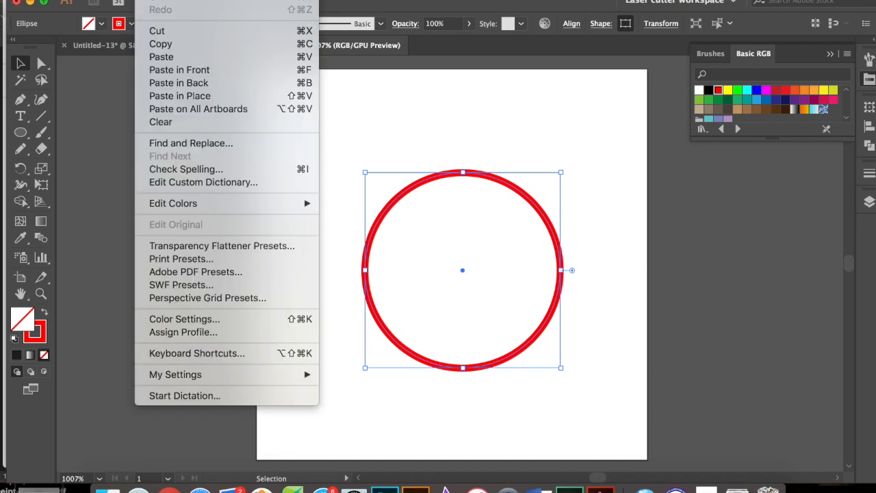
pyautogui.click(161, 57)
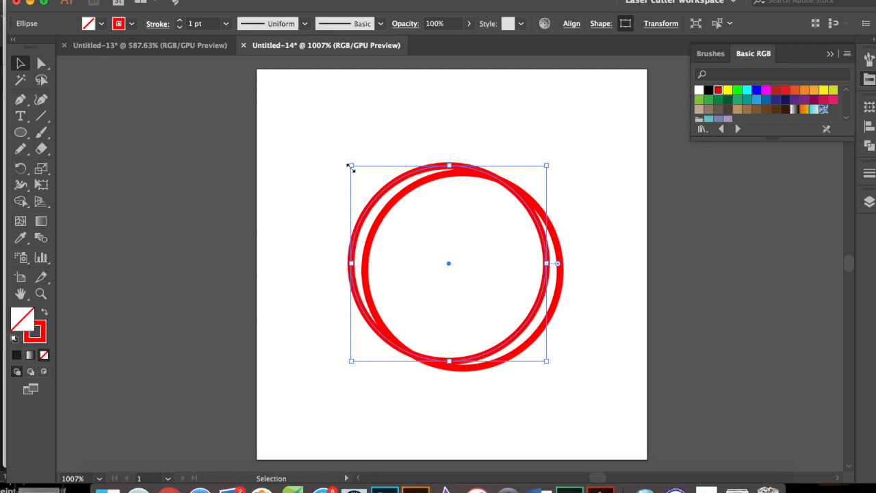
pyautogui.moveTo(350, 166); pyautogui.dragTo(377, 191)
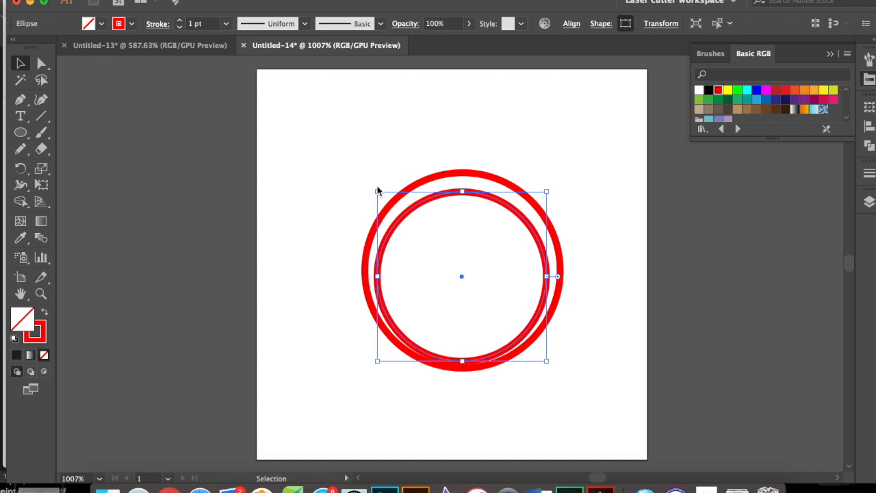
# Give the smaller inner circle a blue stroke with no fill, and deselect it.
pyautogui.click(757, 92)
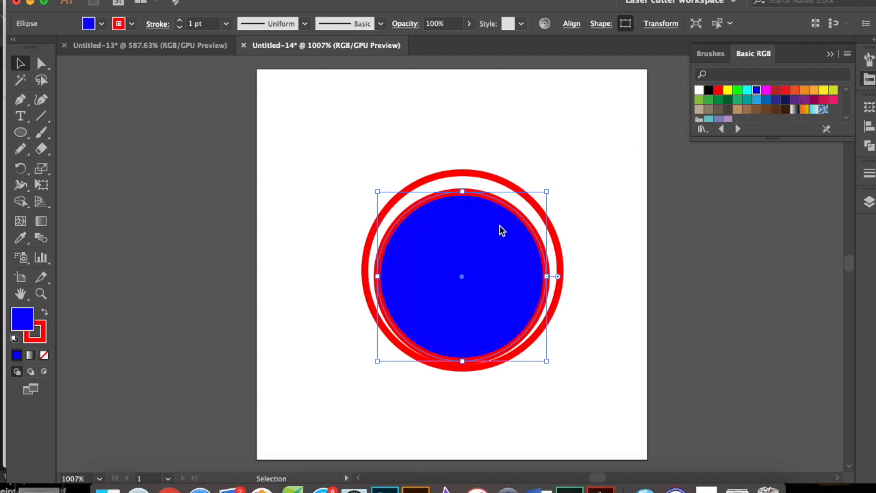
pyautogui.click(45, 313)
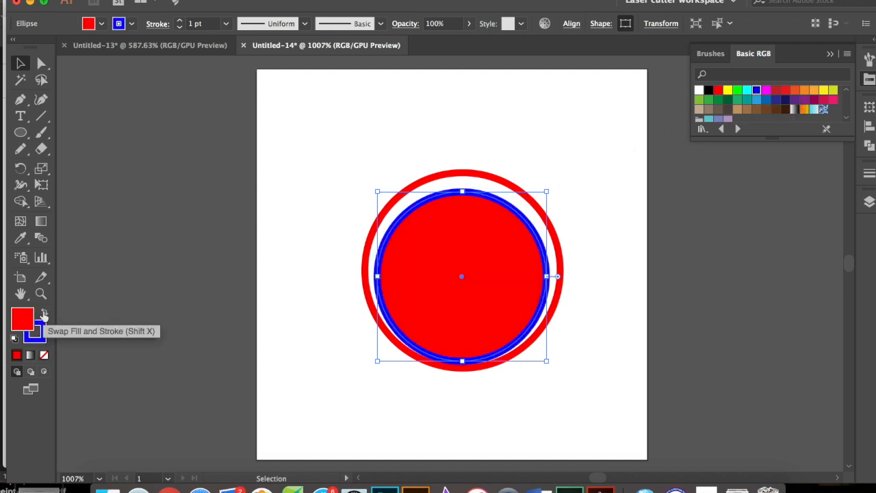
pyautogui.click(44, 355)
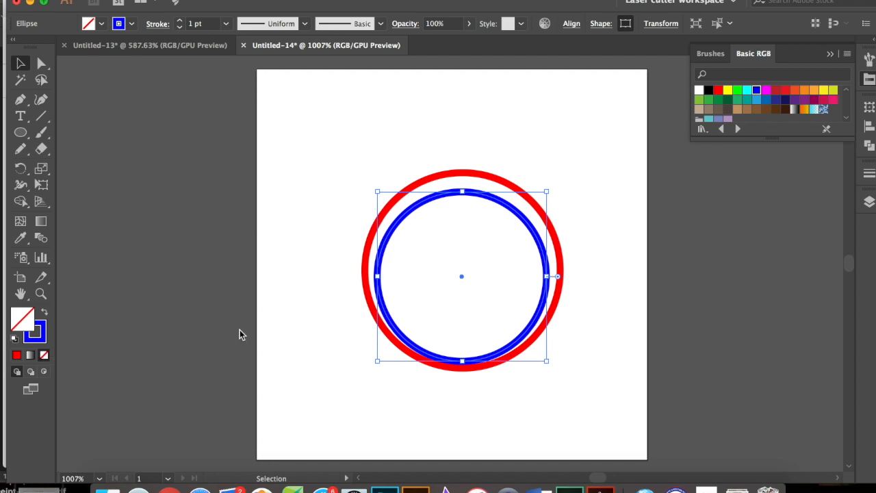
pyautogui.click(290, 304)
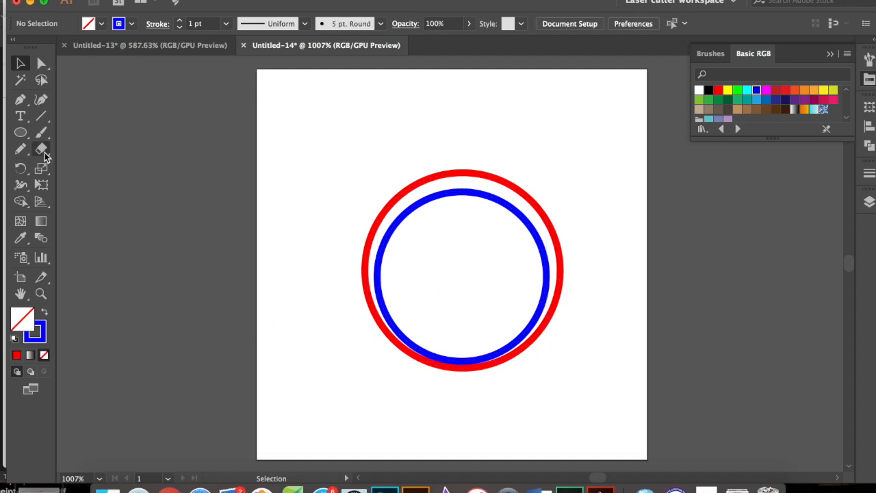
# Add a line of point text with the person's first name above the circles.
pyautogui.click(23, 120)
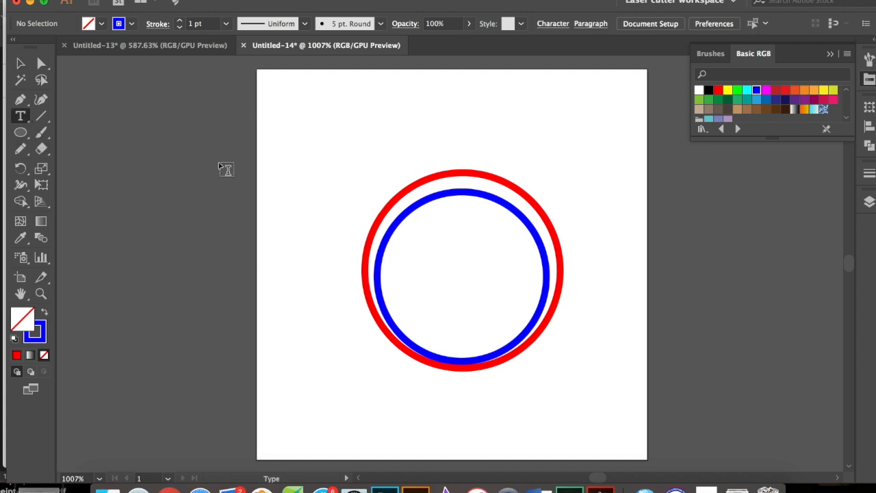
pyautogui.click(315, 134)
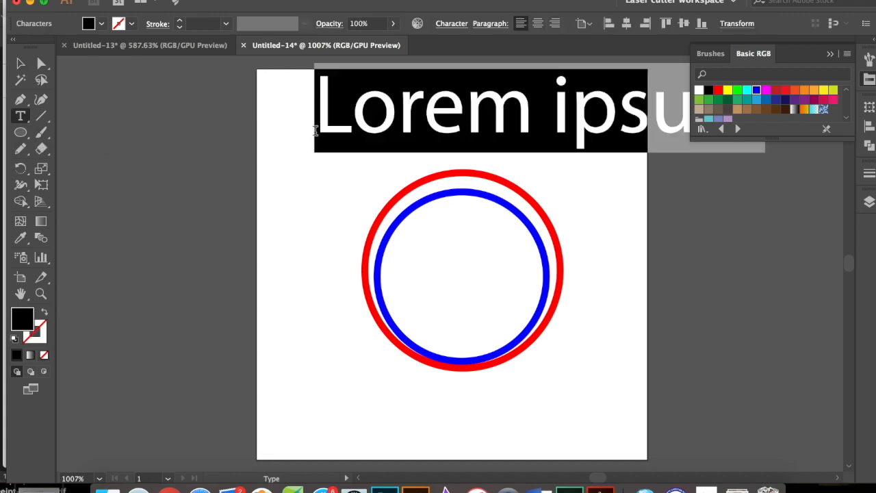
pyautogui.write('lan')
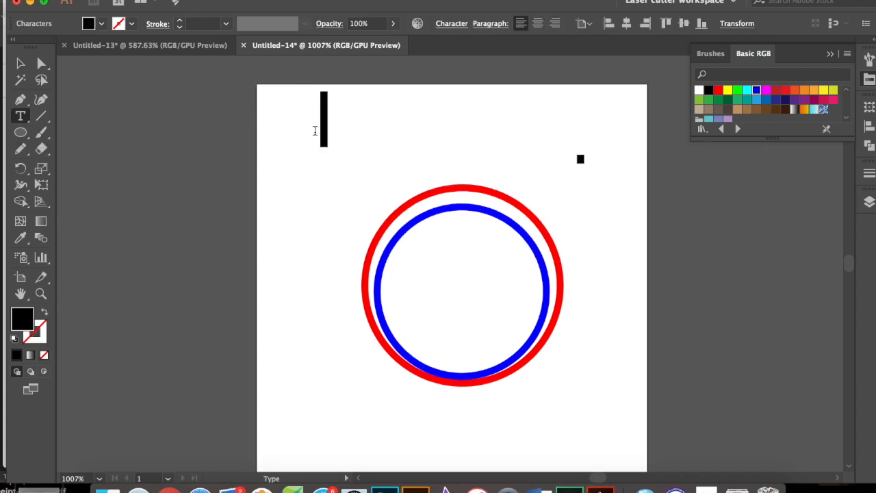
pyautogui.moveTo(415, 137); pyautogui.dragTo(326, 137)
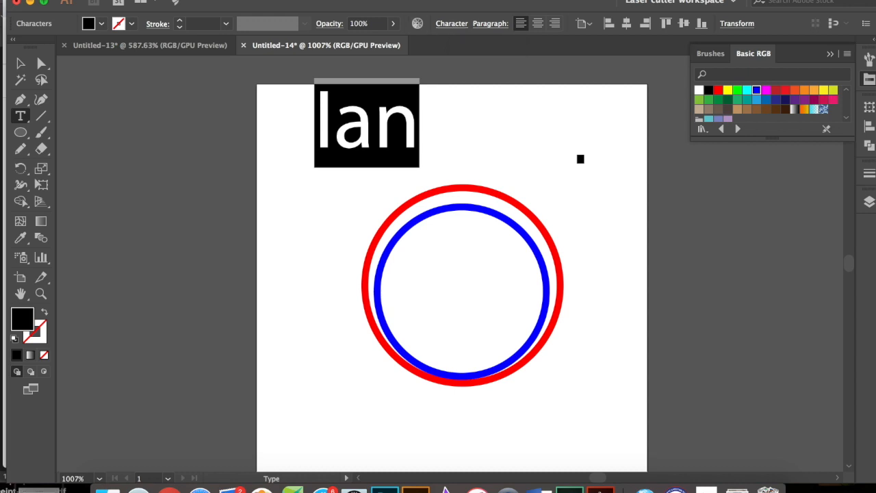
pyautogui.click(451, 26)
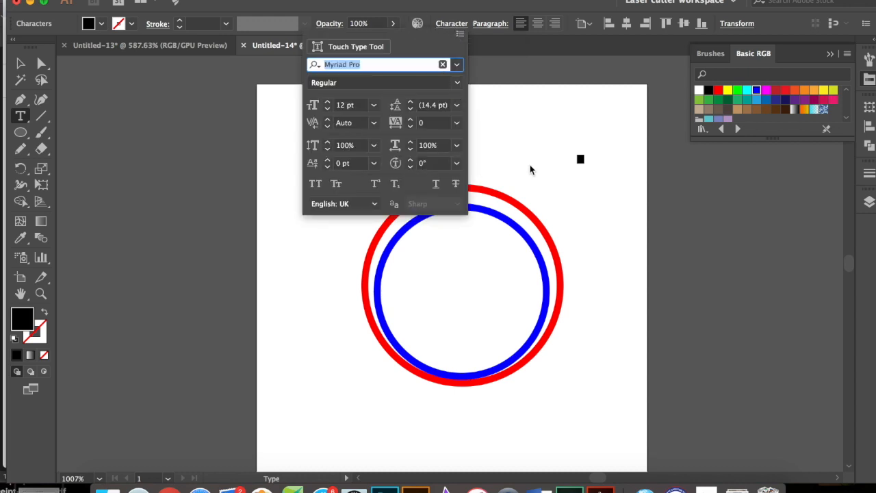
pyautogui.press('Right')
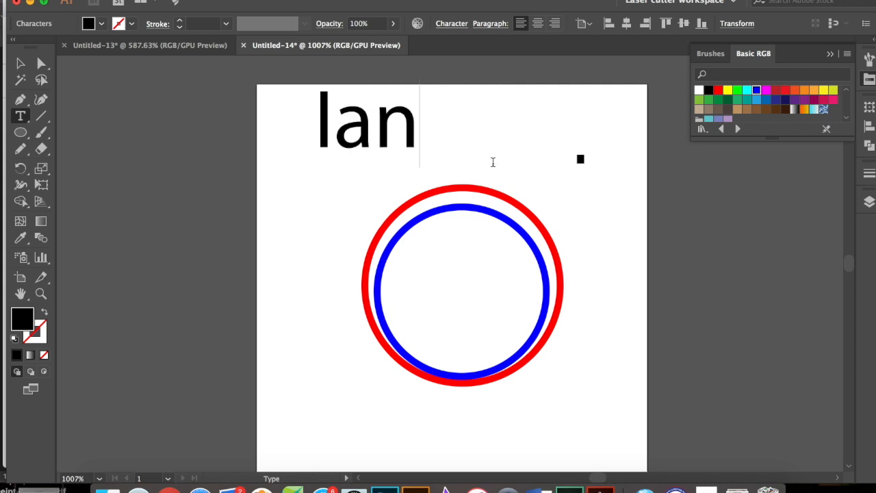
pyautogui.hotkey('ctrl', 'Right')
pyautogui.hscroll(5, 318, 198)
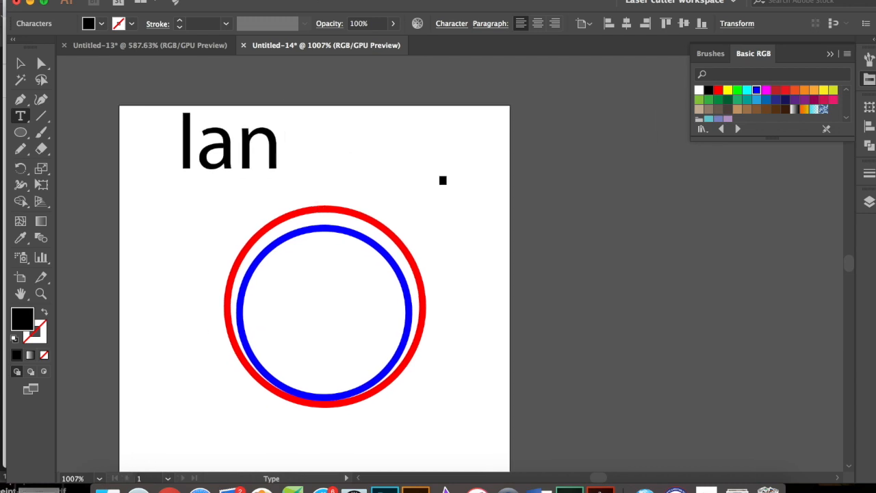
pyautogui.click(455, 26)
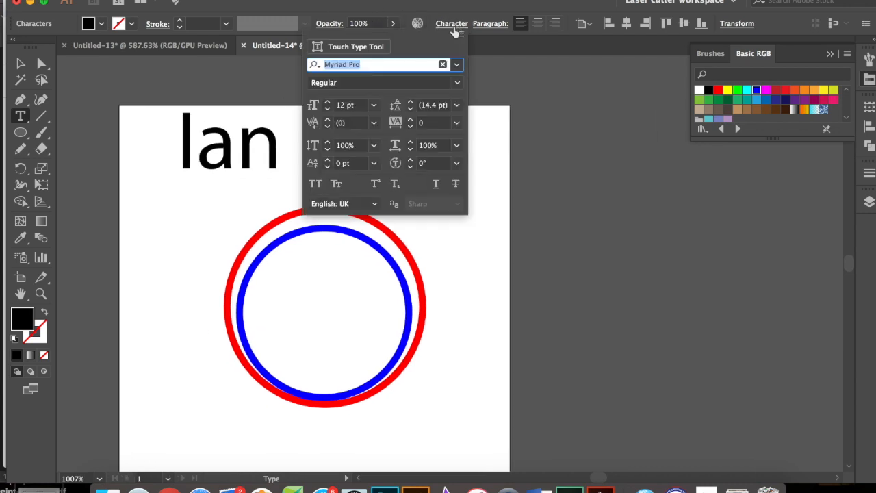
pyautogui.click(456, 64)
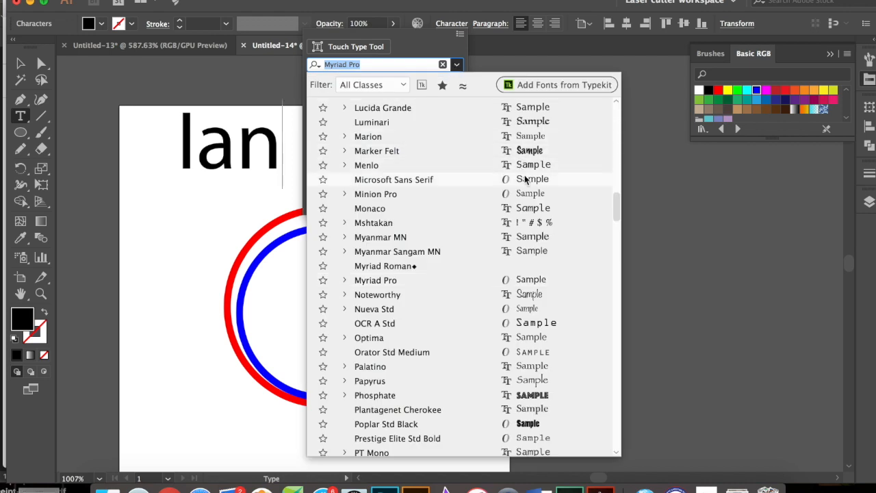
pyautogui.click(276, 159)
# Change the font of the whole name text to Nueva Std.
pyautogui.moveTo(280, 160); pyautogui.dragTo(182, 151)
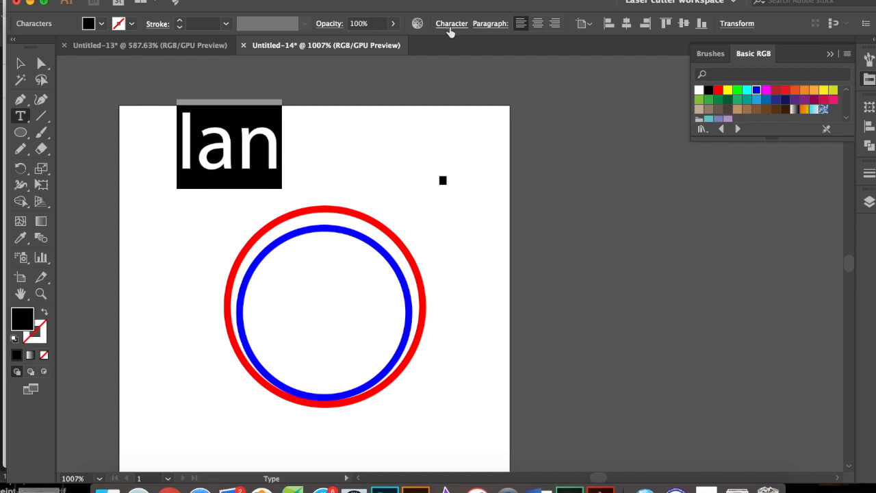
pyautogui.click(451, 24)
pyautogui.click(456, 64)
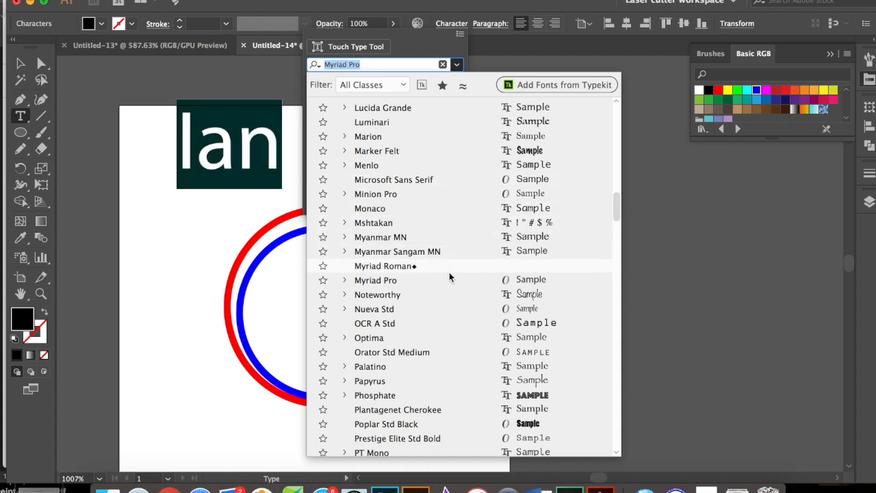
pyautogui.click(432, 309)
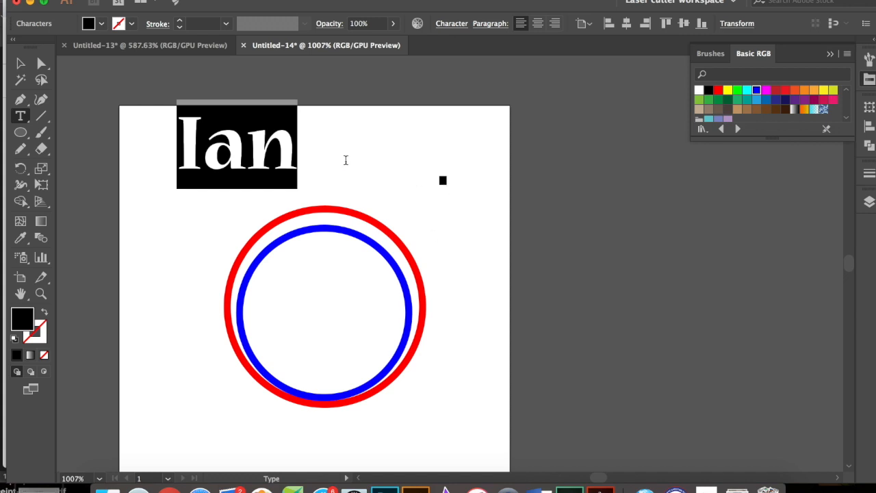
# Give the name text a blue stroke with no fill.
pyautogui.click(758, 92)
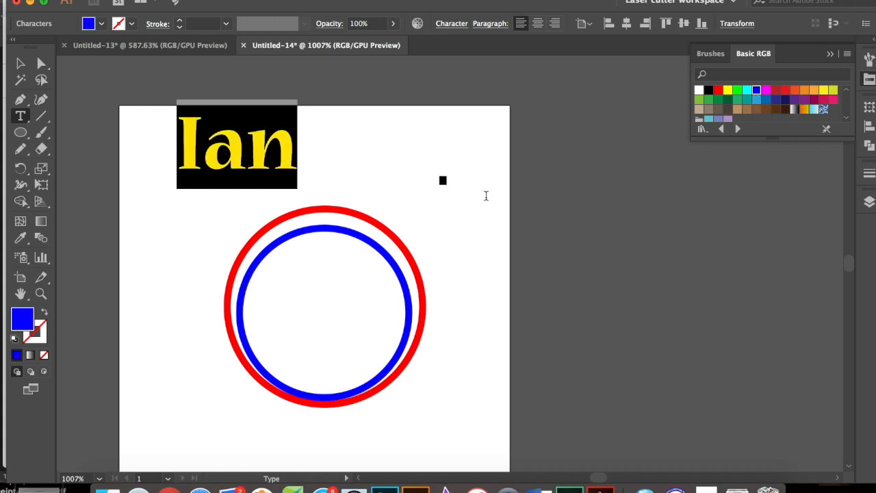
pyautogui.keyDown('super'); pyautogui.click(473, 247); pyautogui.keyUp('super')
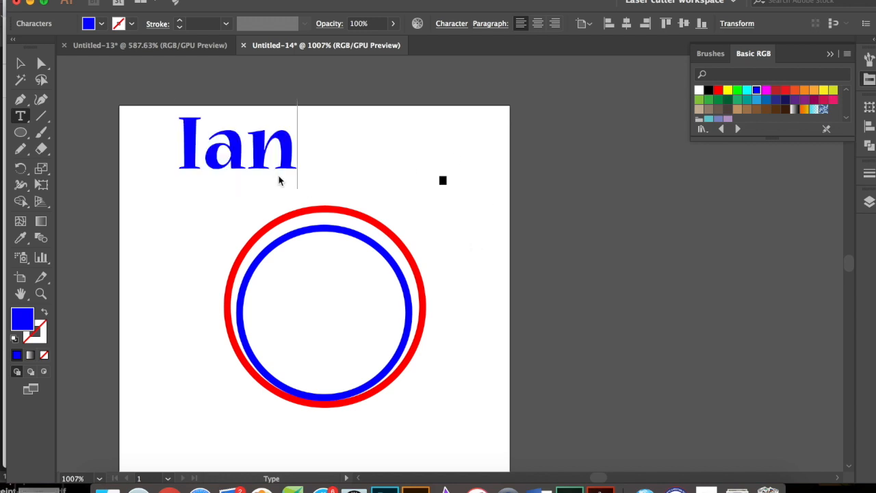
pyautogui.moveTo(297, 168); pyautogui.dragTo(179, 158)
pyautogui.click(44, 313)
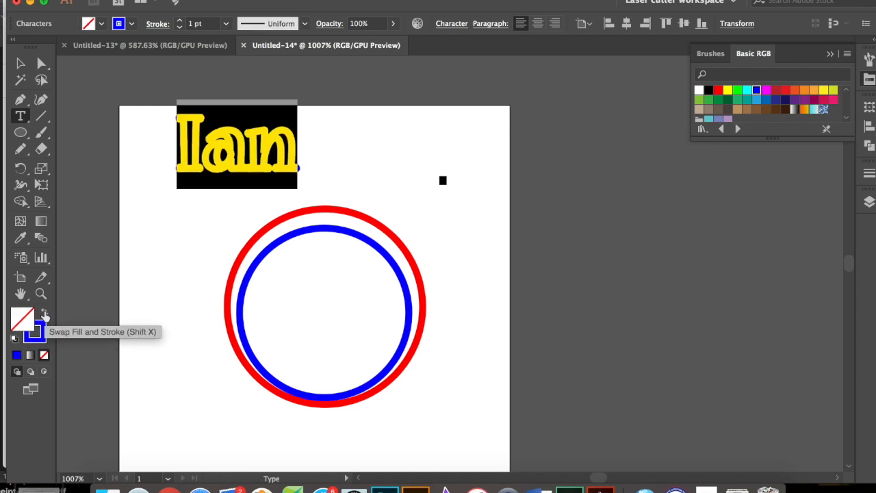
pyautogui.press('Left')
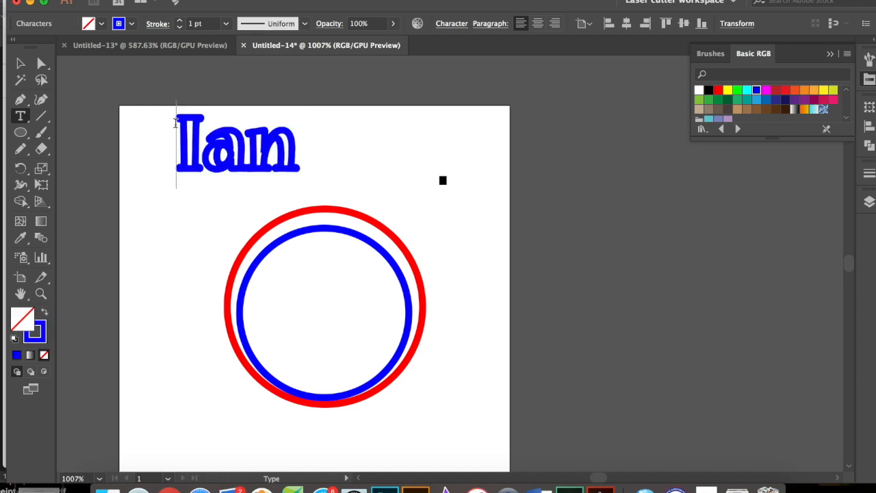
pyautogui.moveTo(176, 138); pyautogui.dragTo(345, 319)
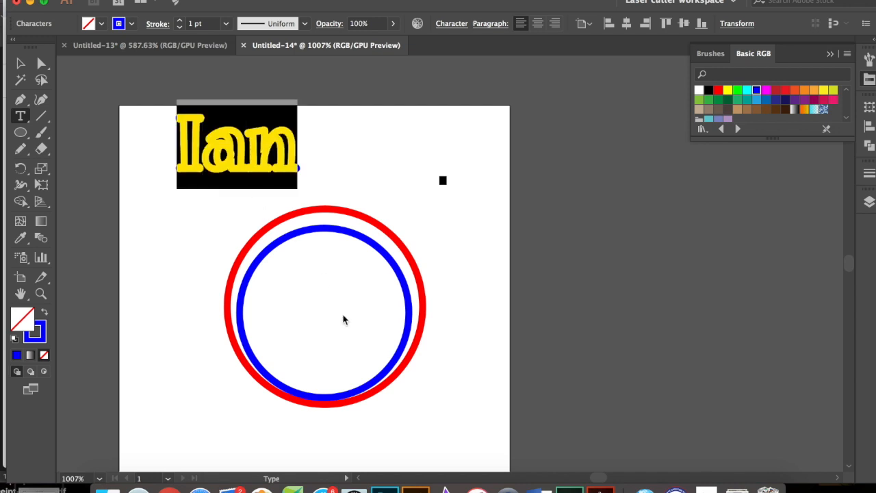
pyautogui.press('Right')
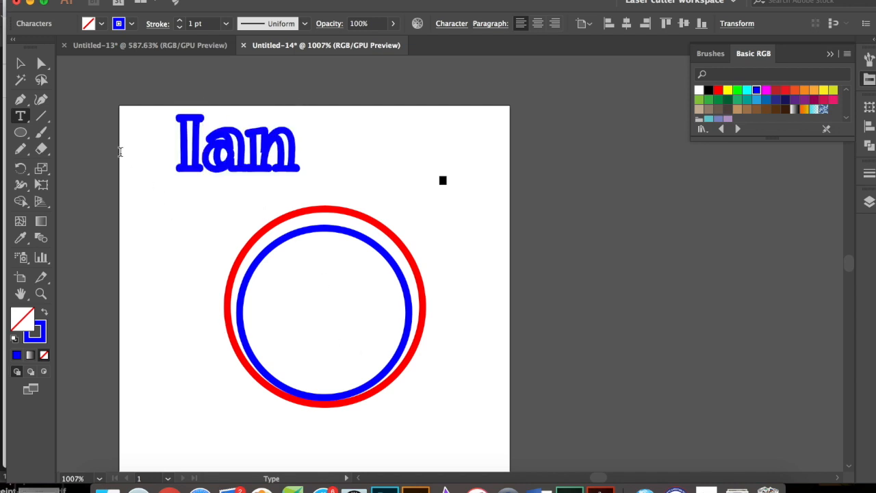
# Select the name text and both circles together and set their stroke weight to 0.1 pt.
pyautogui.click(21, 63)
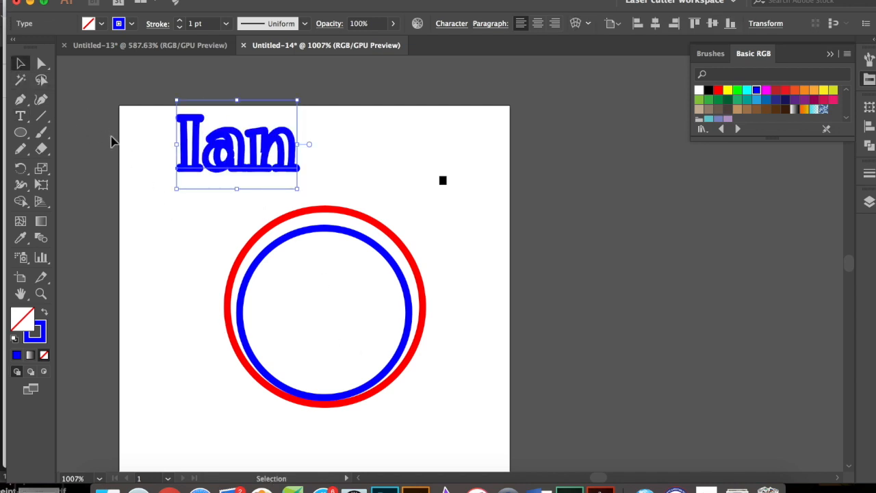
pyautogui.click(151, 154)
pyautogui.moveTo(146, 121); pyautogui.dragTo(431, 428)
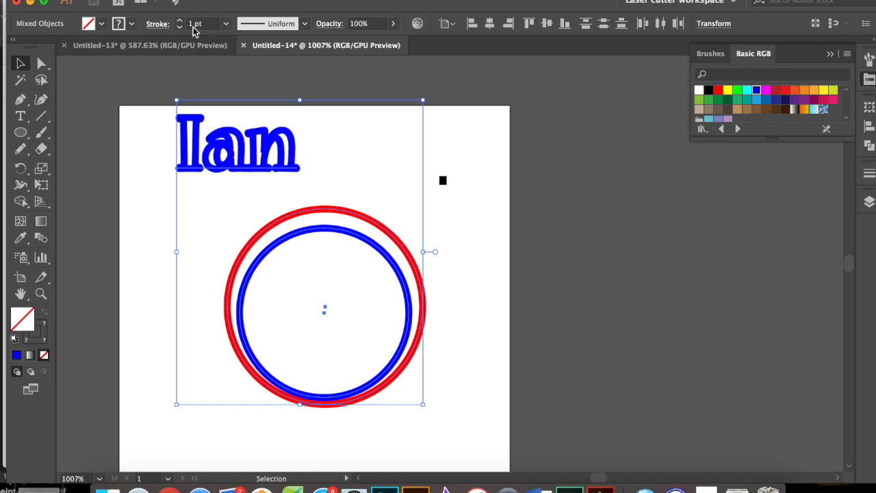
pyautogui.click(225, 24)
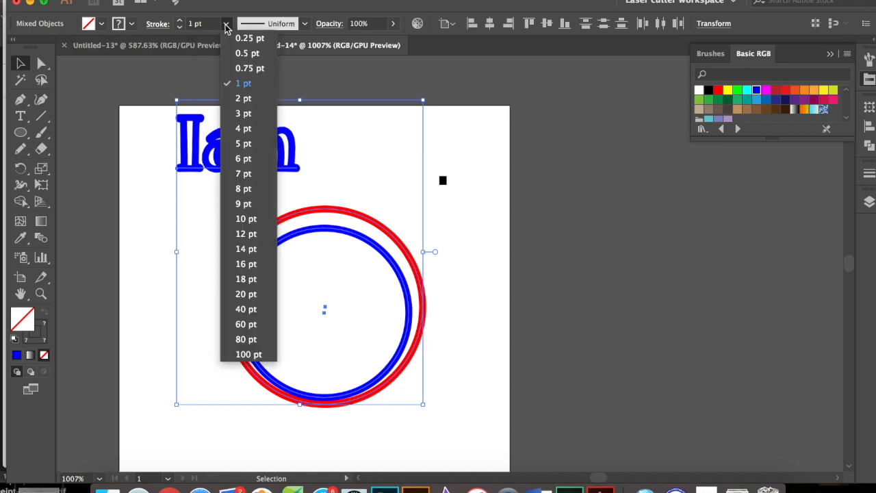
pyautogui.click(191, 25)
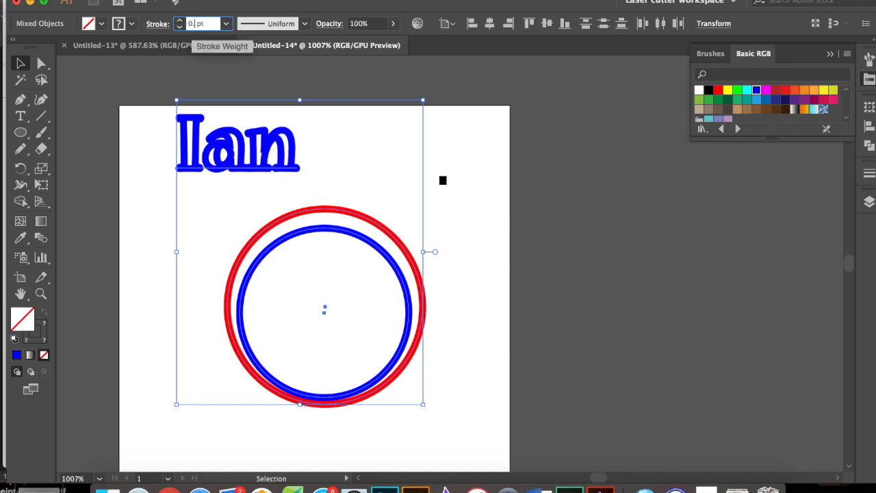
pyautogui.press('Return')
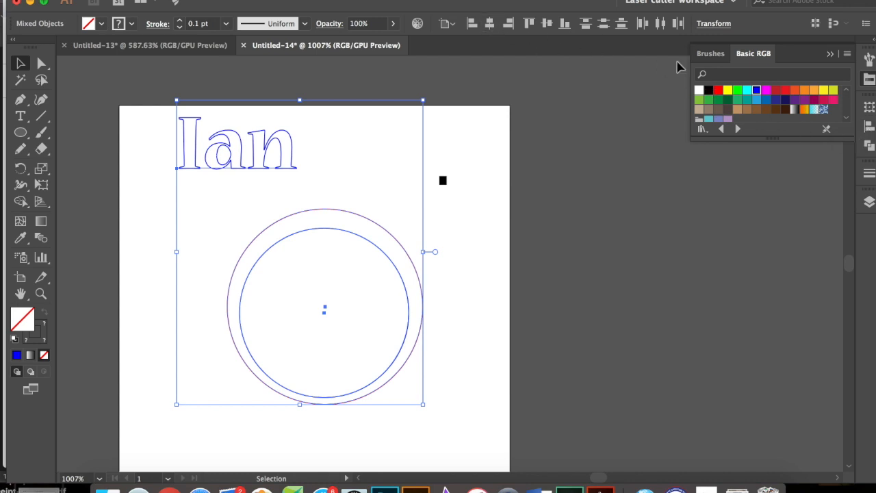
# Align the name and both circles to their common horizontal and vertical centers, and deselect them.
pyautogui.click(869, 127)
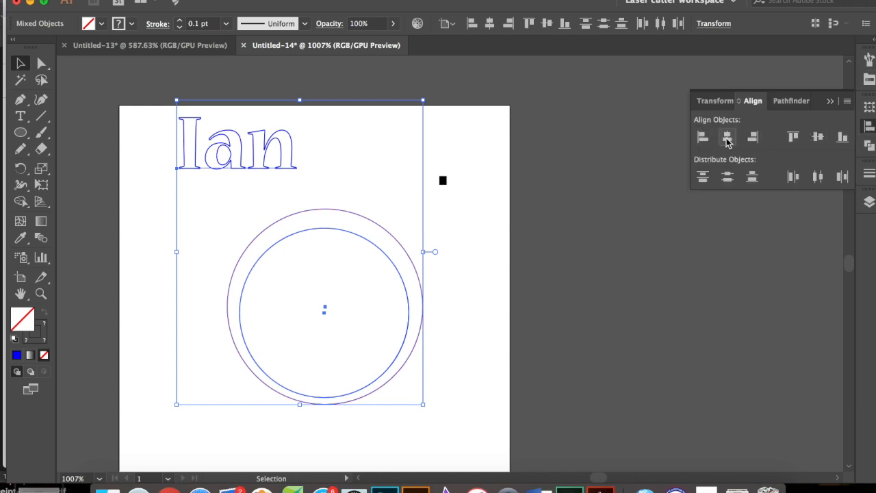
pyautogui.click(727, 139)
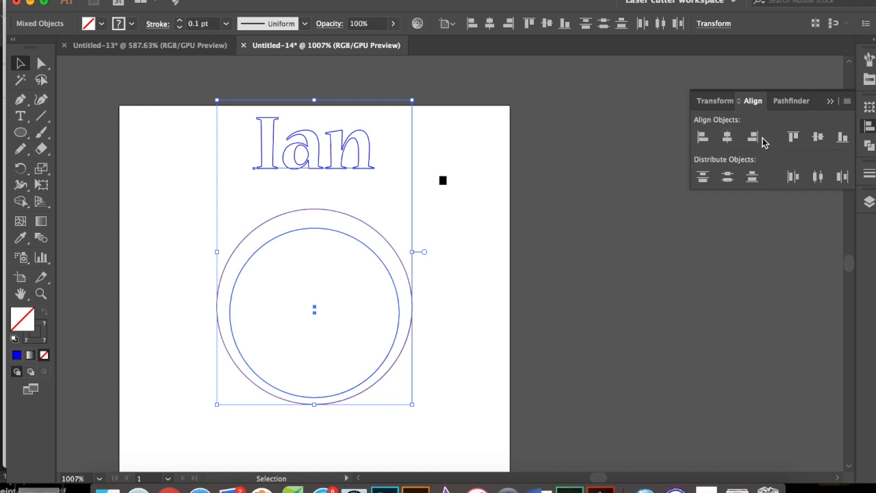
pyautogui.click(817, 139)
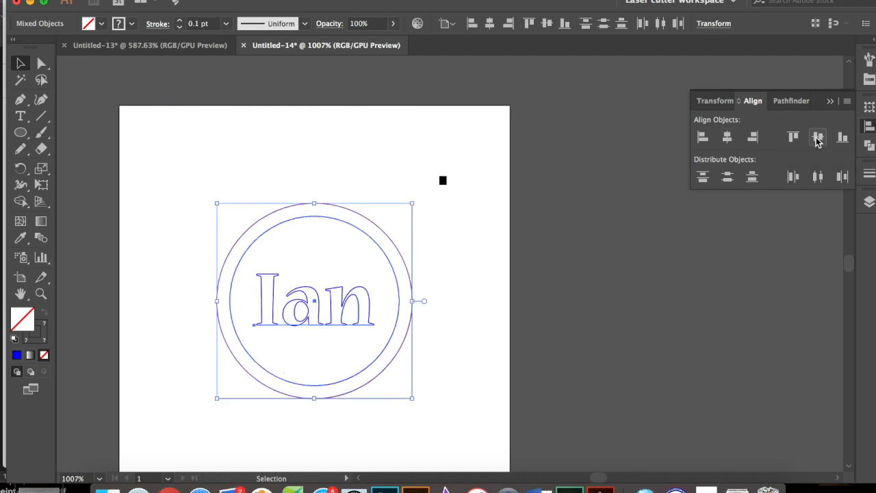
pyautogui.click(456, 331)
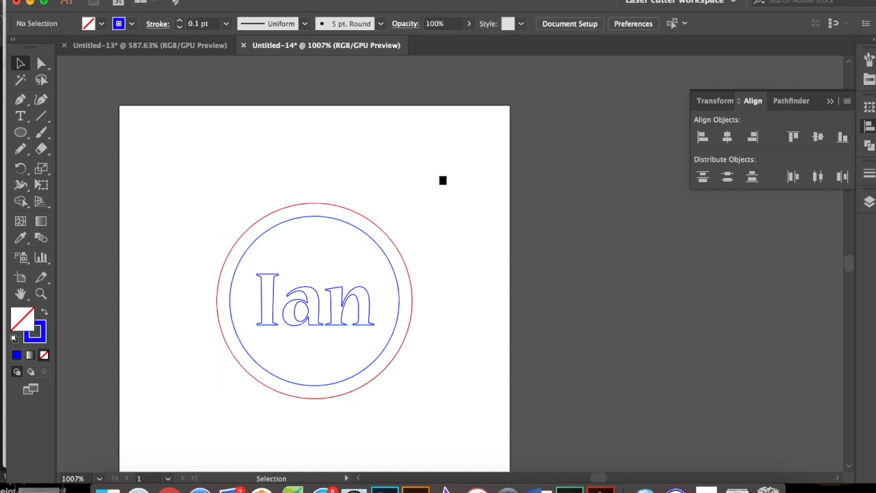
# Save the design as "Name circle" in Adobe Illustrator (ai) format in the Lazer cutter Files folder, with the default Illustrator CC options.
pyautogui.click(123, 0)
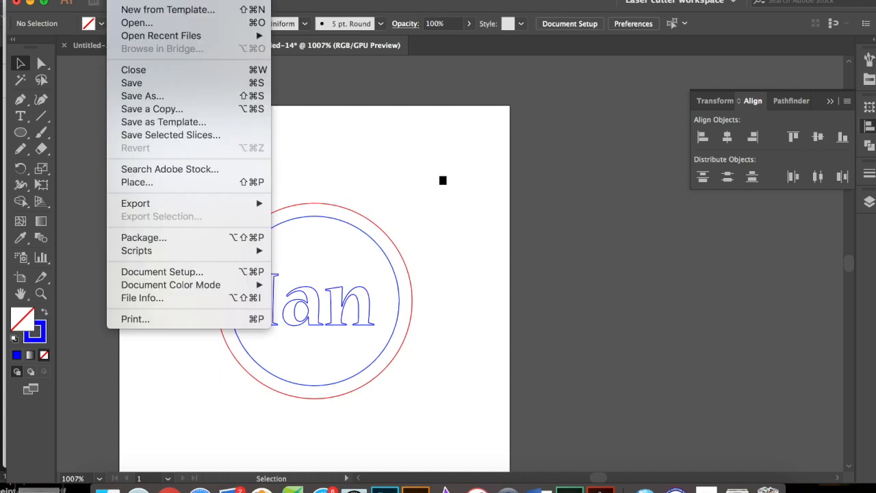
pyautogui.click(141, 101)
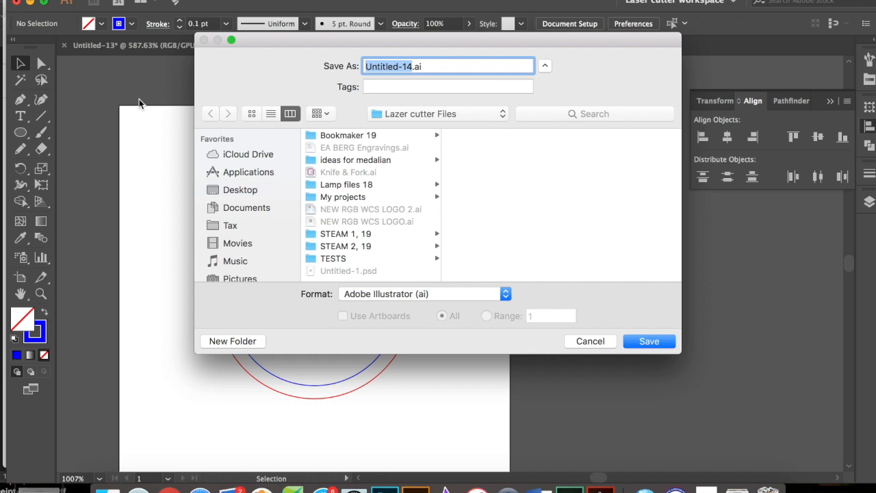
pyautogui.write('Name')
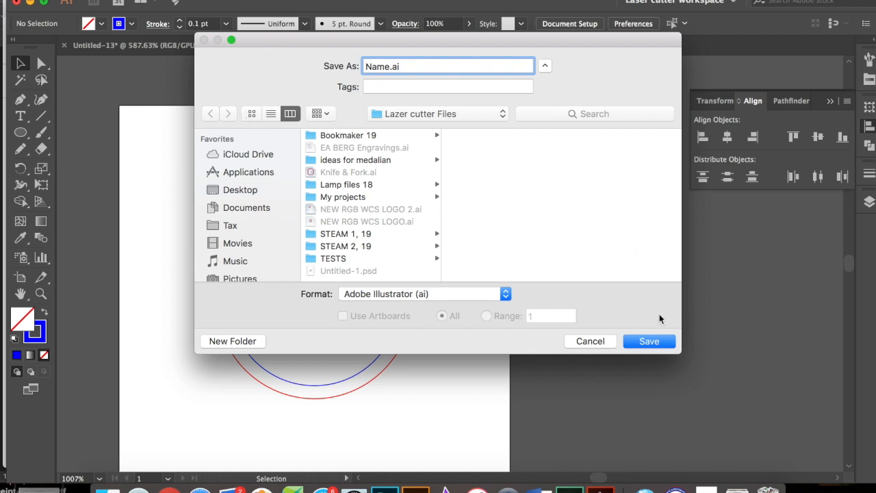
pyautogui.write('circle')
pyautogui.click(650, 342)
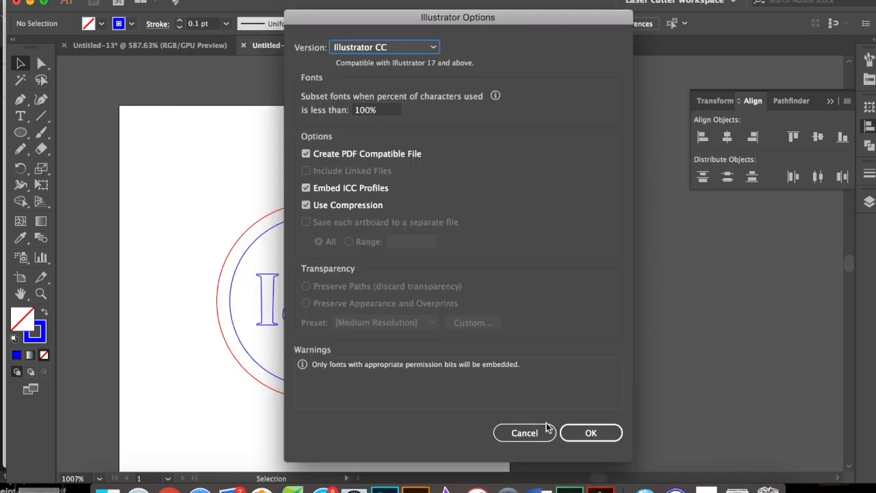
pyautogui.click(580, 434)
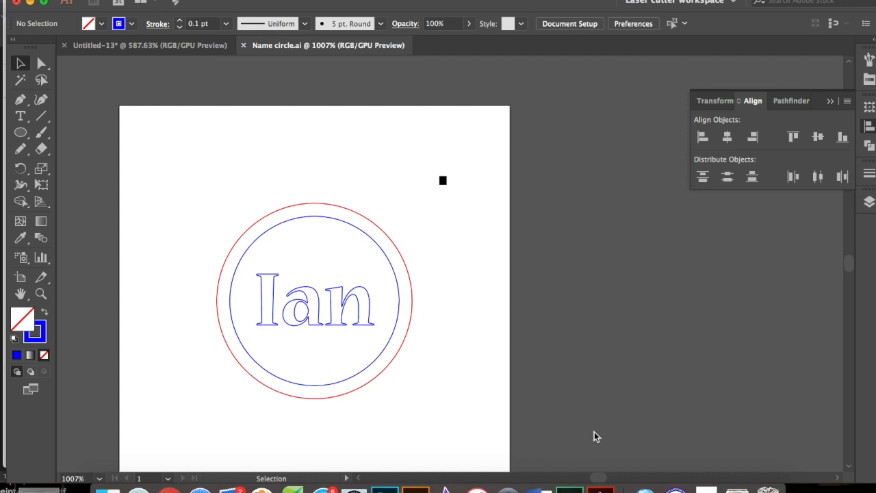